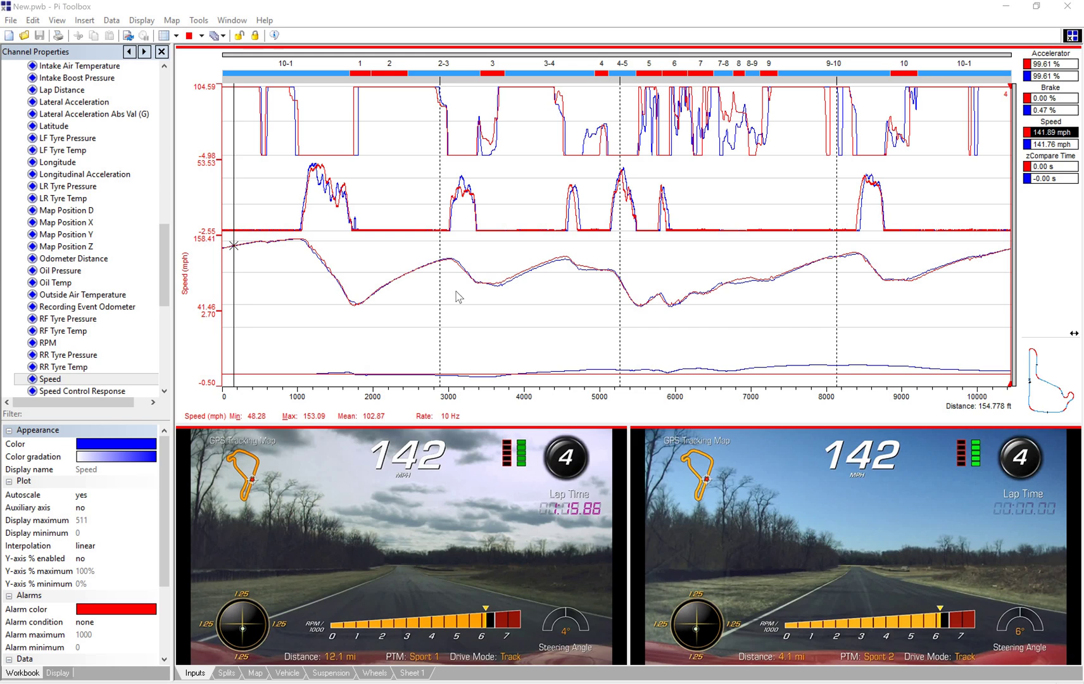
Step: Set the chart's axes to Overlaid so both laps' speed traces share one graph
click(203, 343)
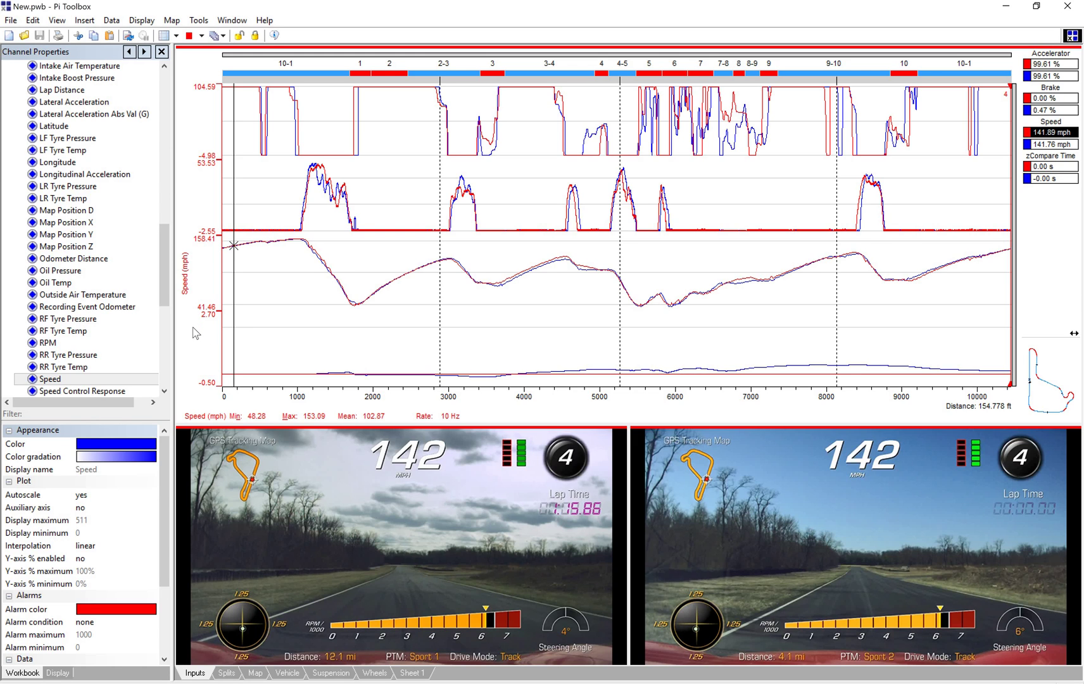
right_click(196, 333)
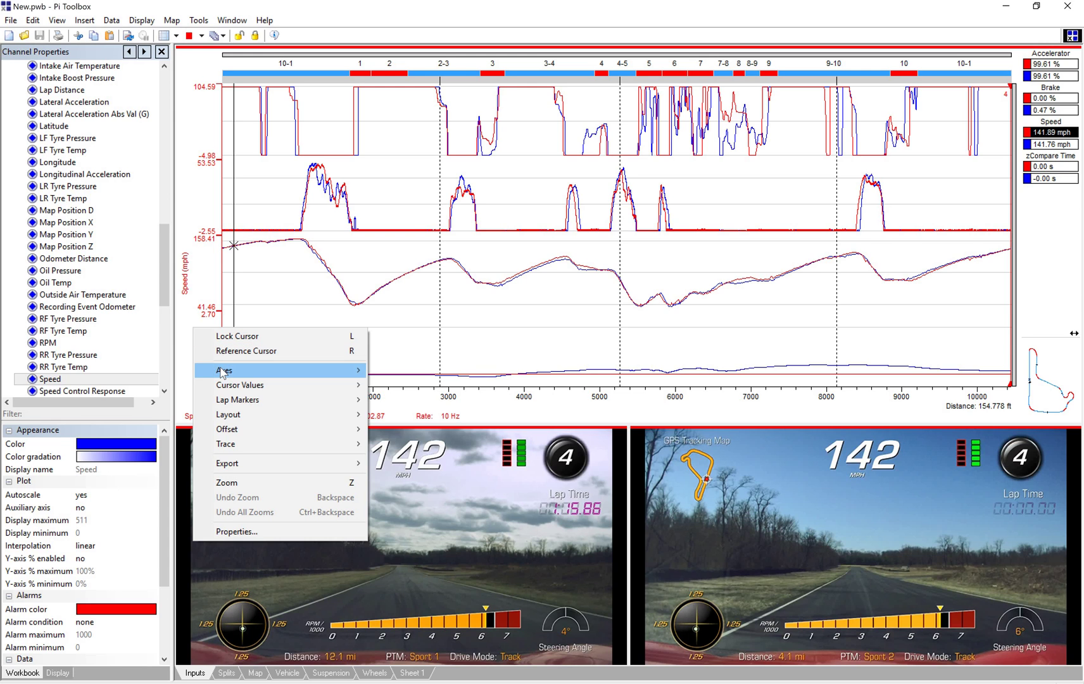
mouse_move(223, 370)
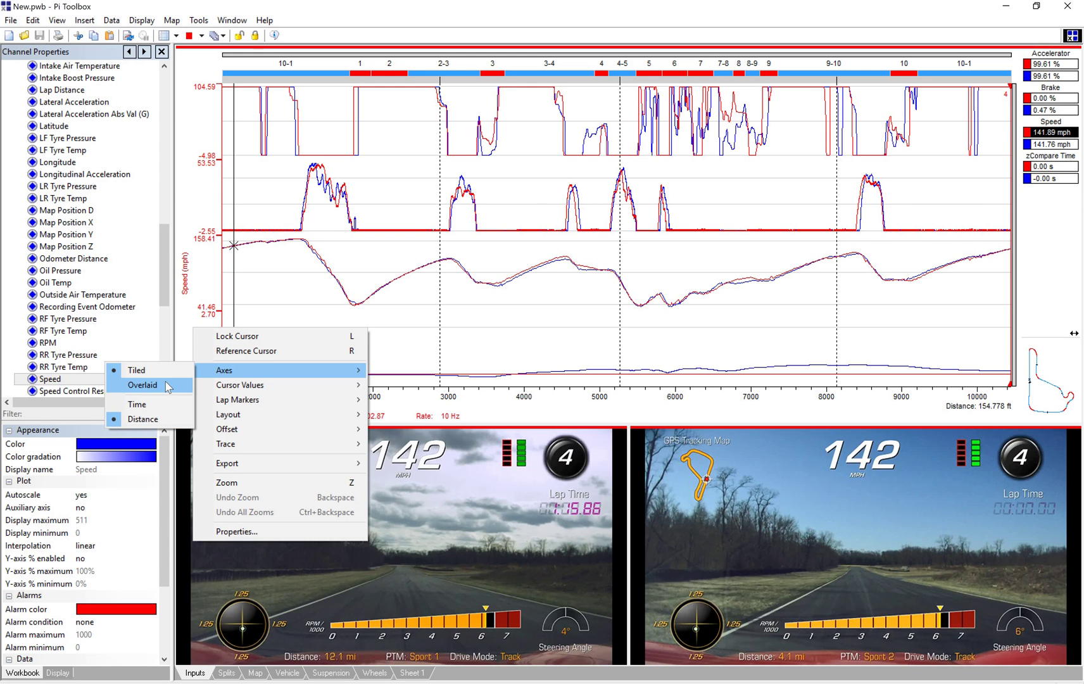
click(167, 387)
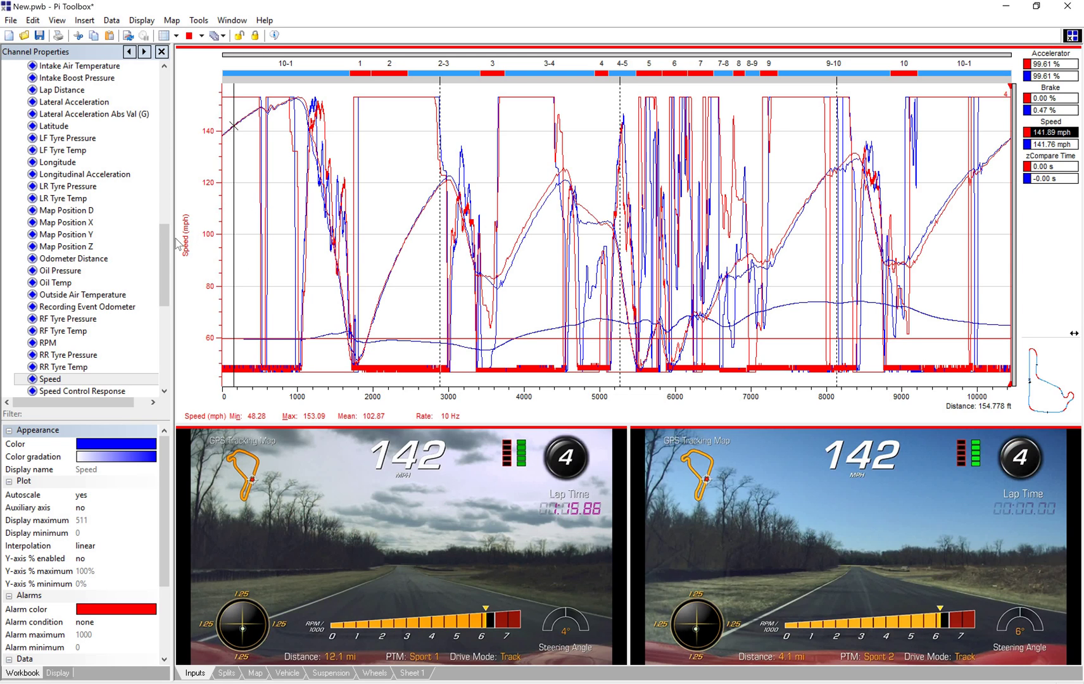
Step: Enable the percentage y-axis (Y-axis % enabled = yes) for the Accelerator channel
click(111, 247)
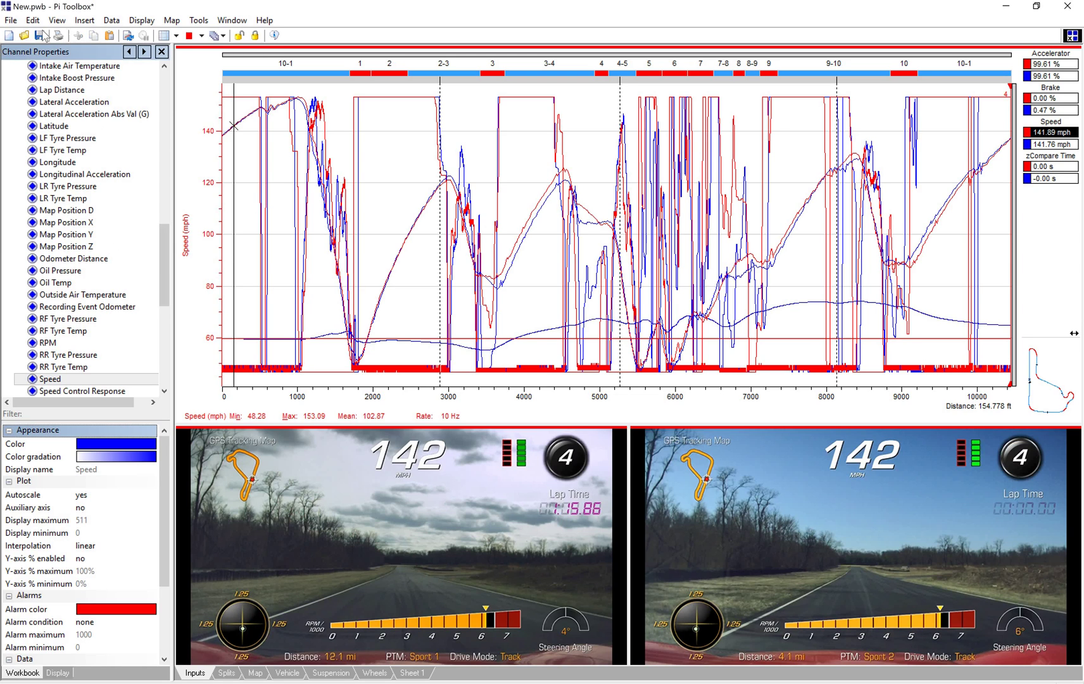
click(1039, 64)
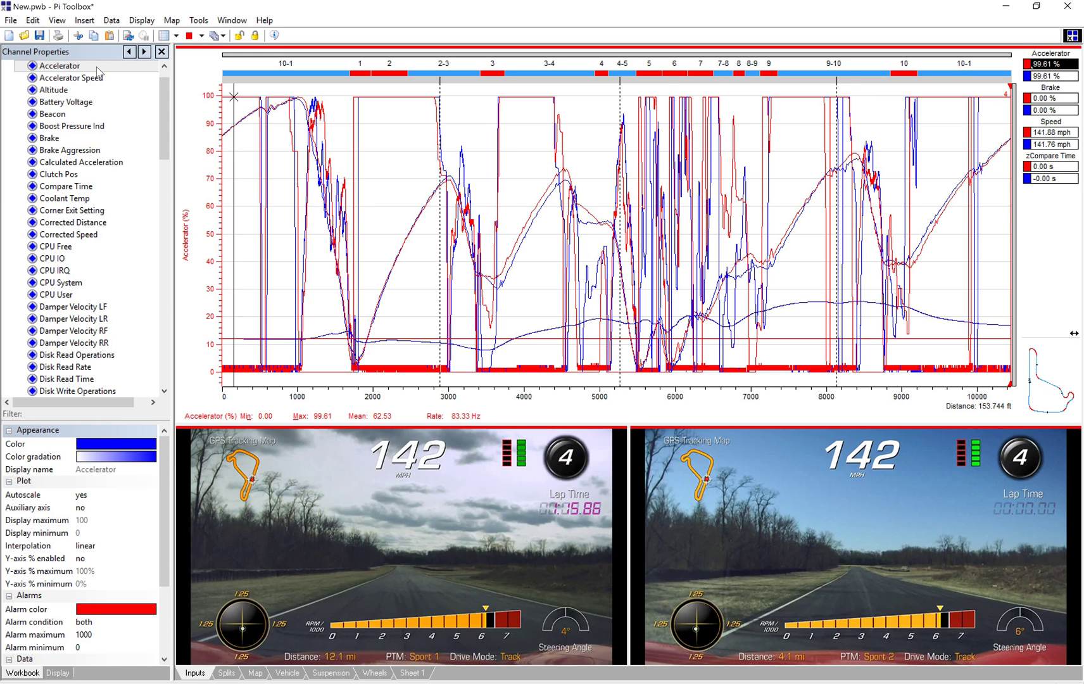
click(105, 560)
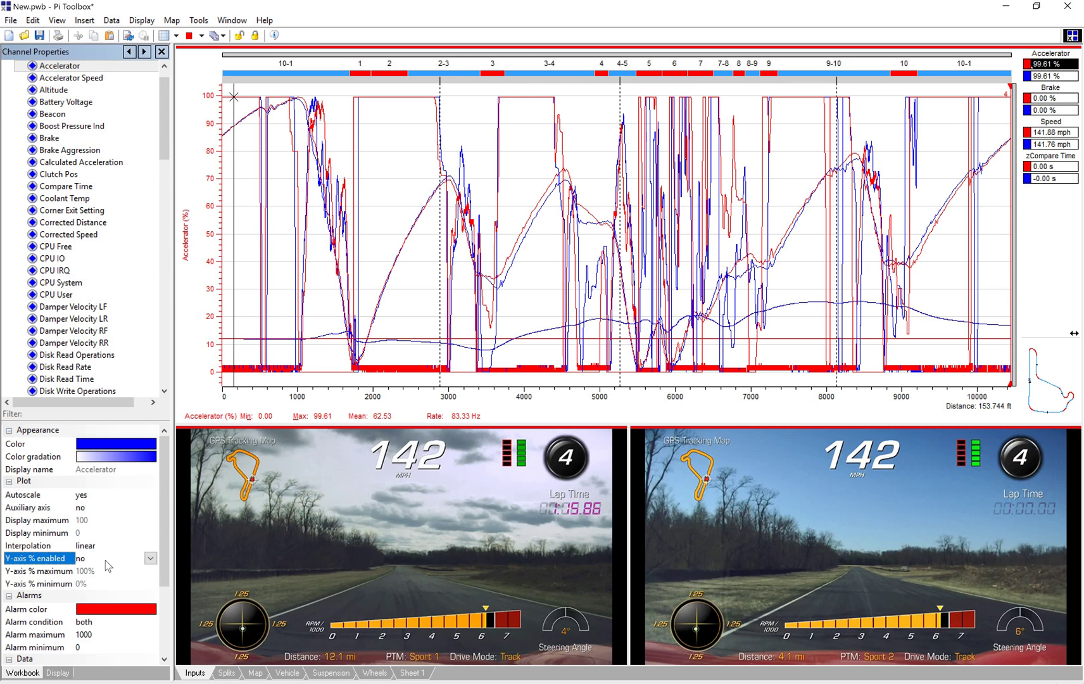
click(152, 557)
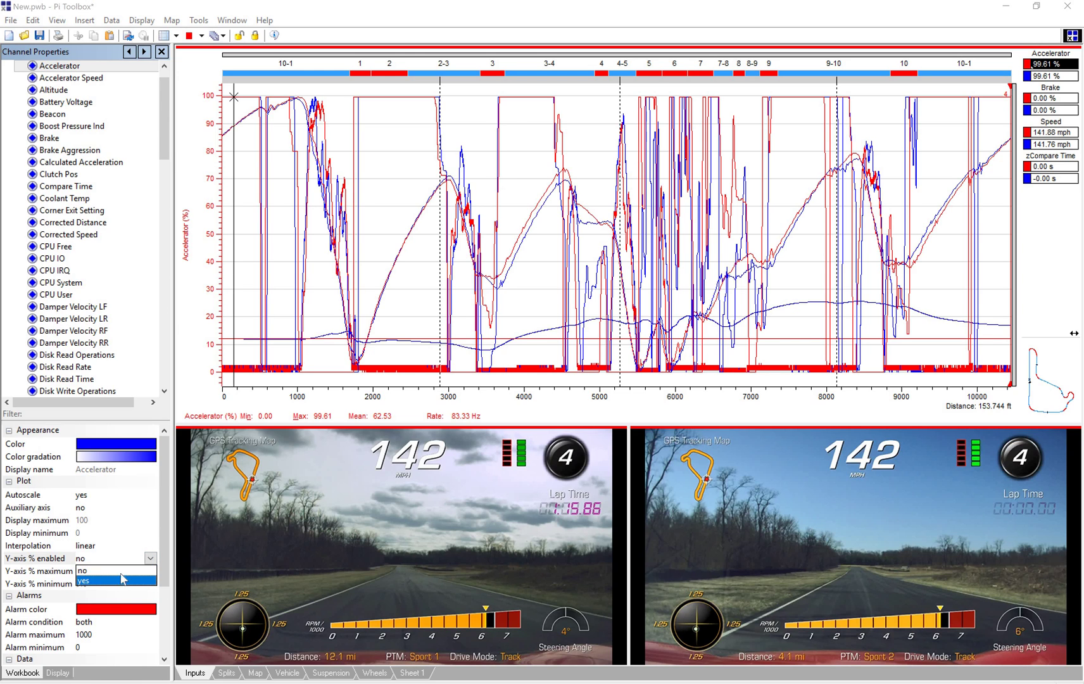
click(122, 577)
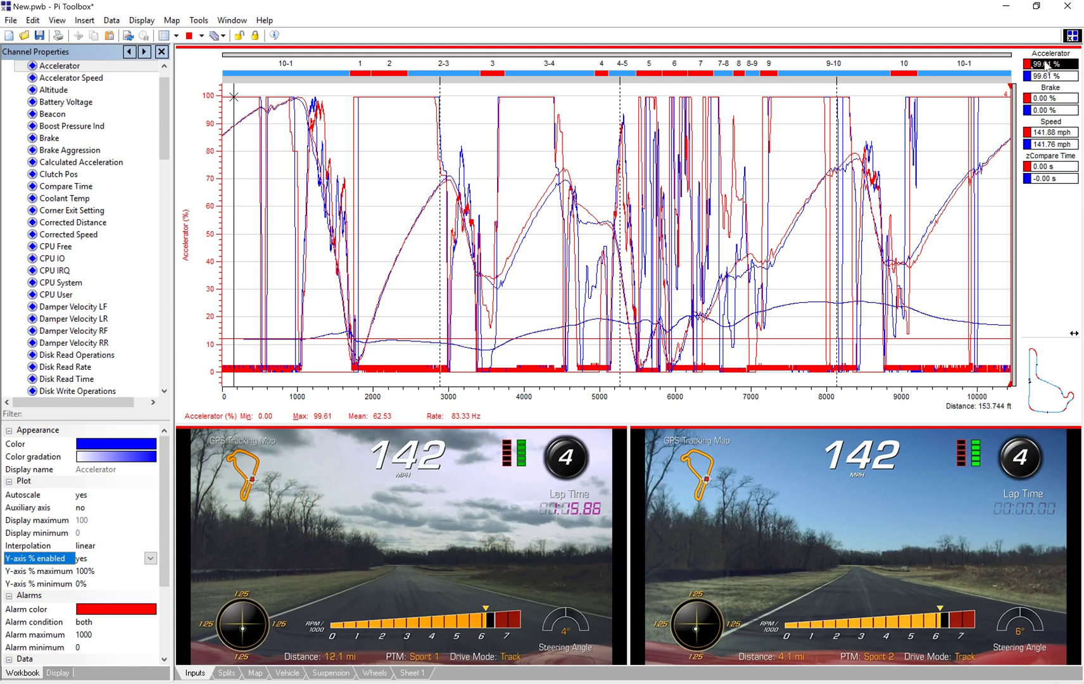
Step: Drag the Accelerator axis to confine its 0–100% trace to a compact band near the top
drag(1049, 69, 208, 142)
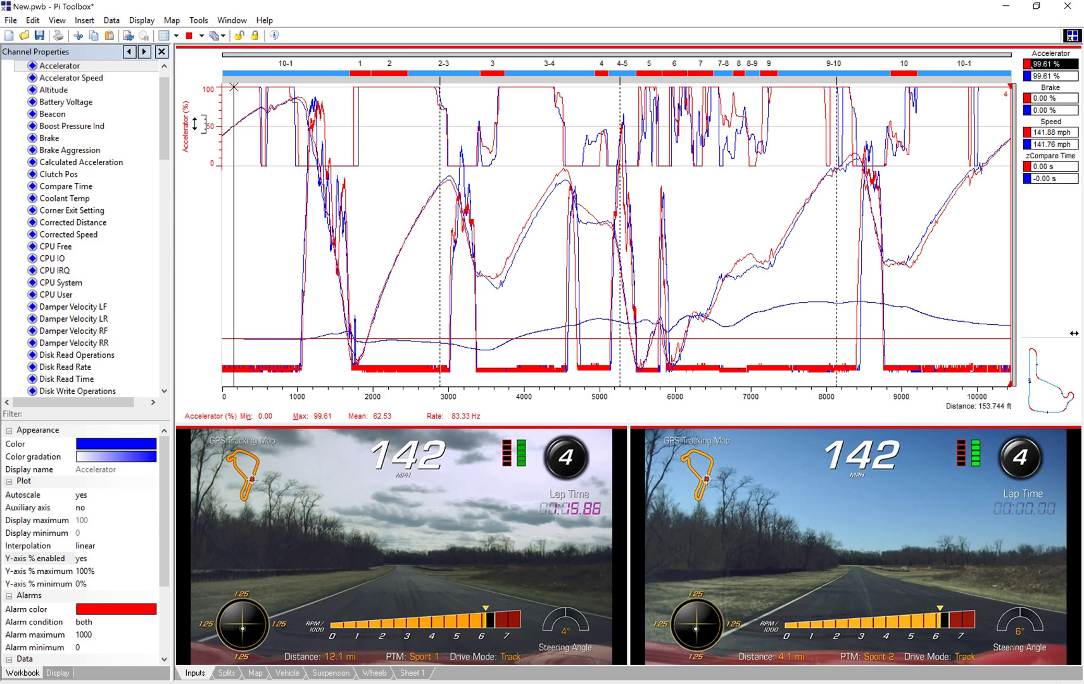
drag(198, 124, 201, 187)
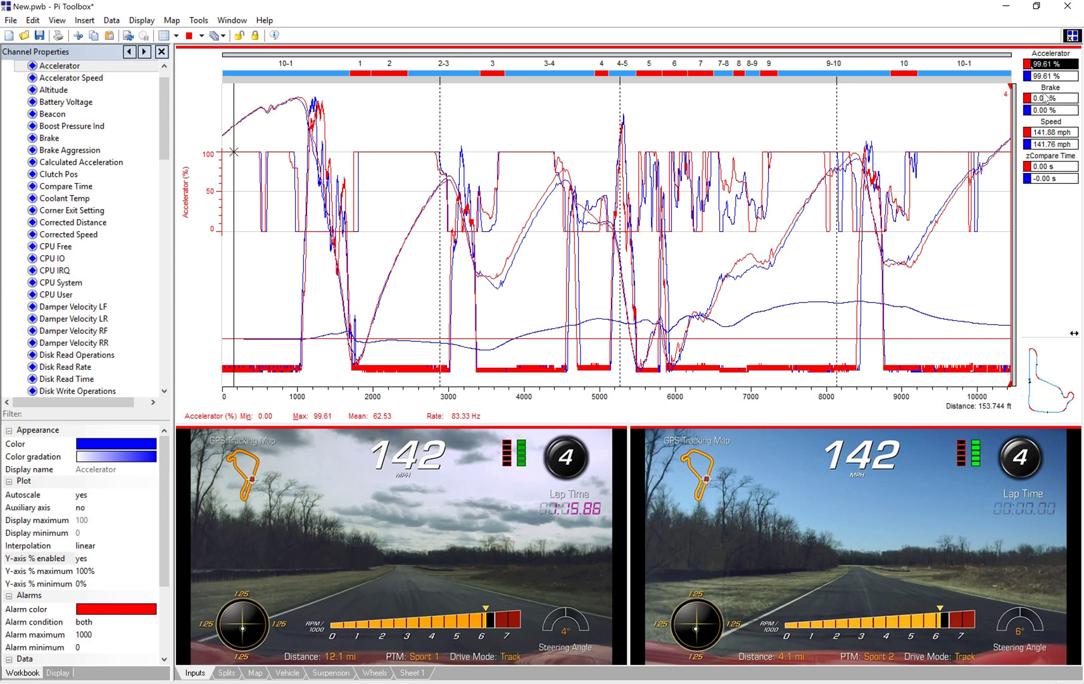
click(1046, 100)
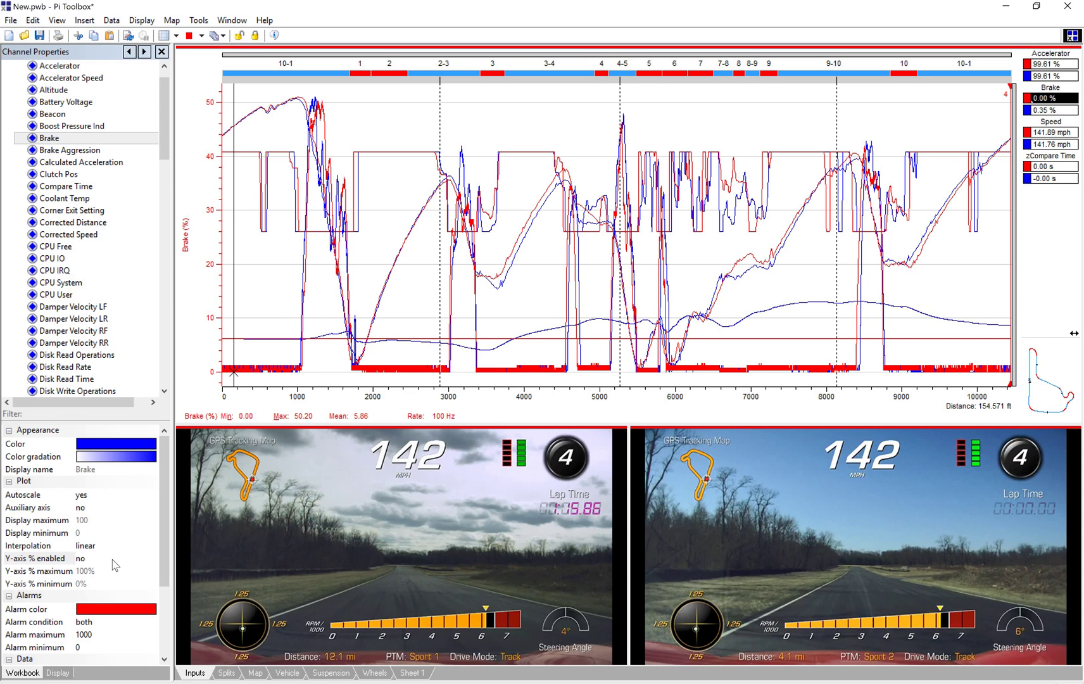
Step: Enable Brake's percentage y-axis and squeeze its trace into a 0–40 band
click(158, 557)
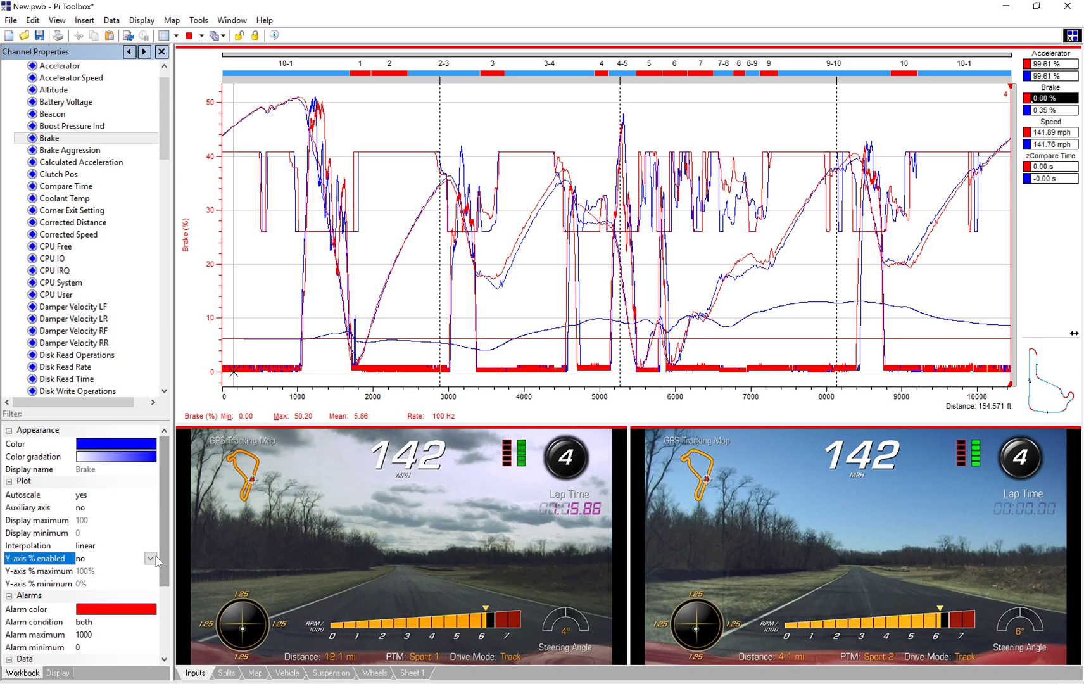
click(152, 558)
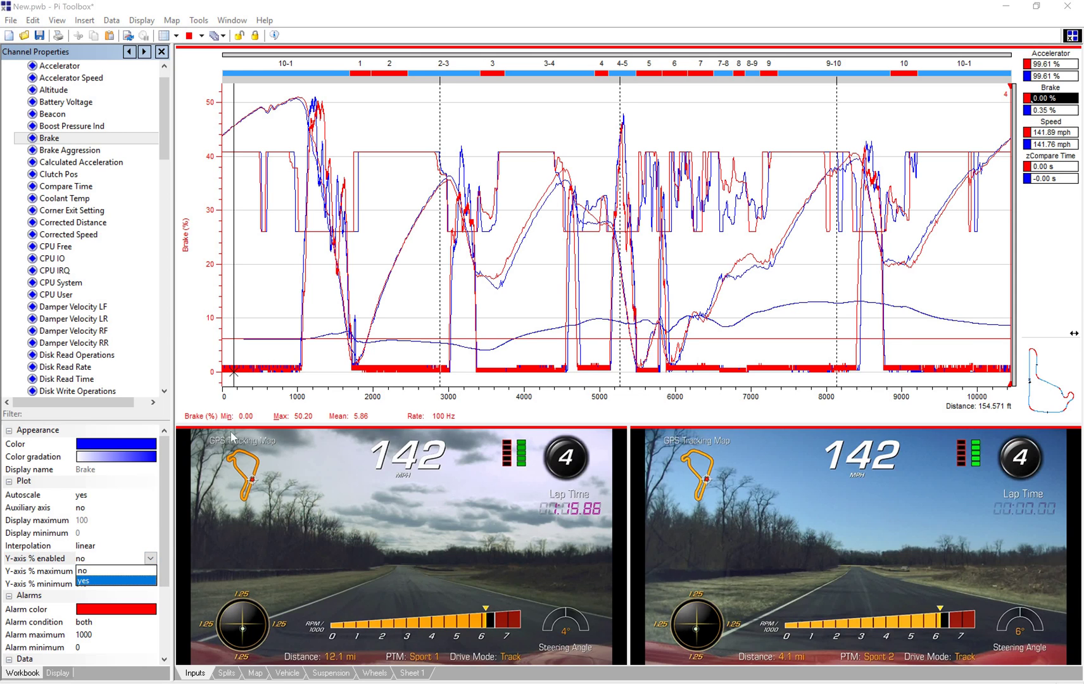
key(Return)
mouse_move(229, 205)
mouse_down()
mouse_move(209, 133)
mouse_move(199, 152)
mouse_move(199, 269)
mouse_up()
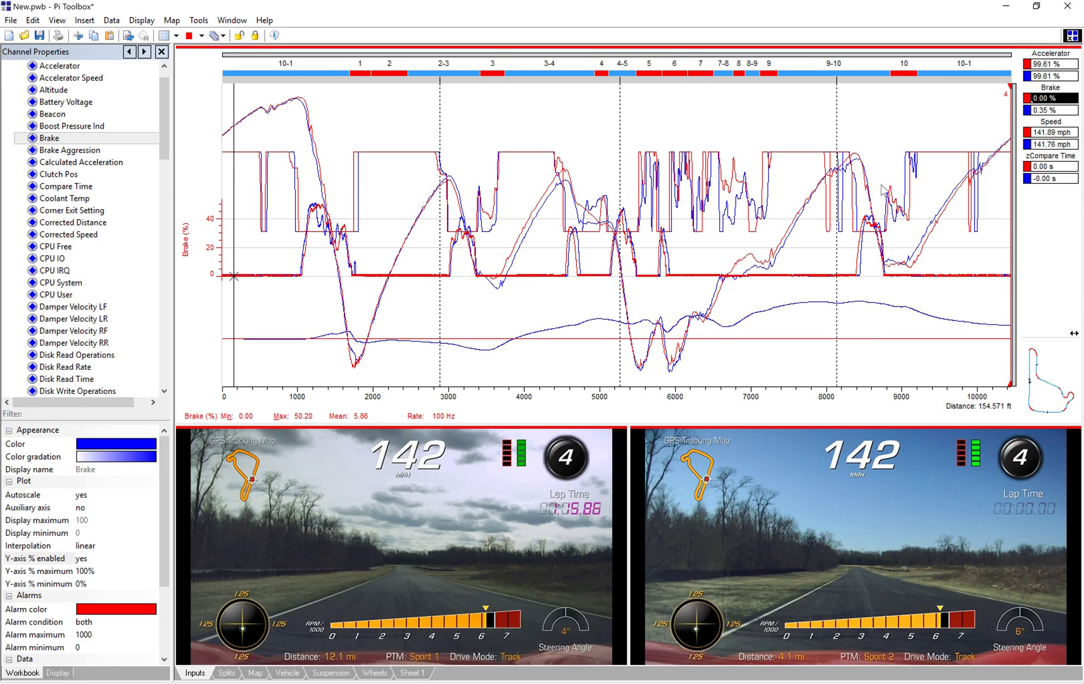
Step: Enable Speed's percentage y-axis and drag its trace into a 50–150 band on top
click(1044, 135)
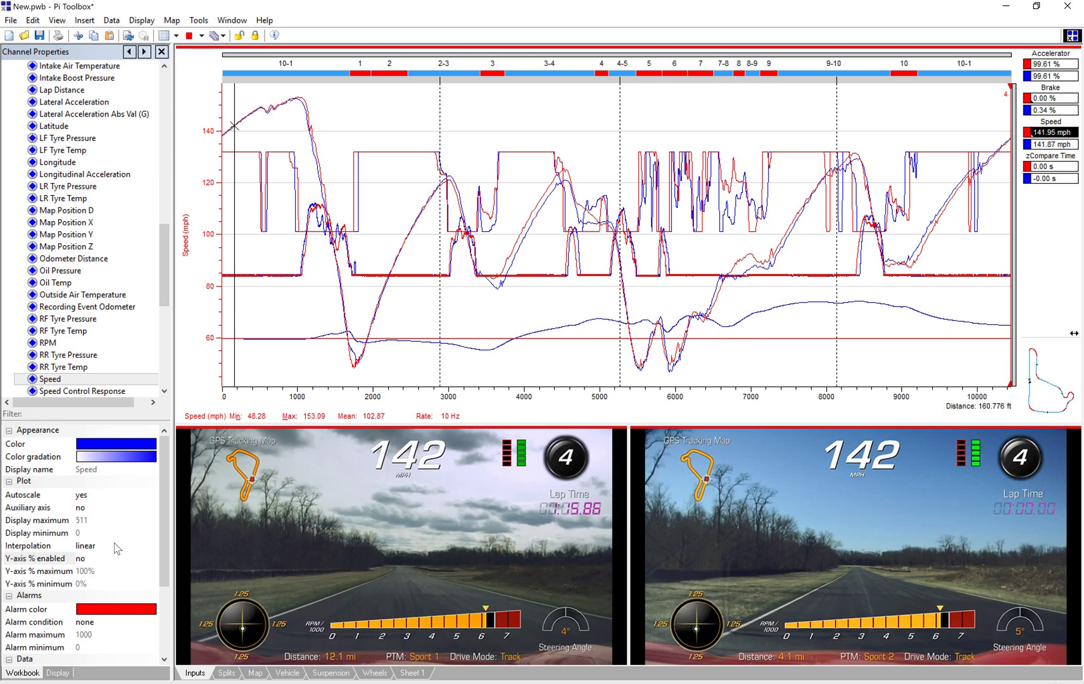
click(152, 558)
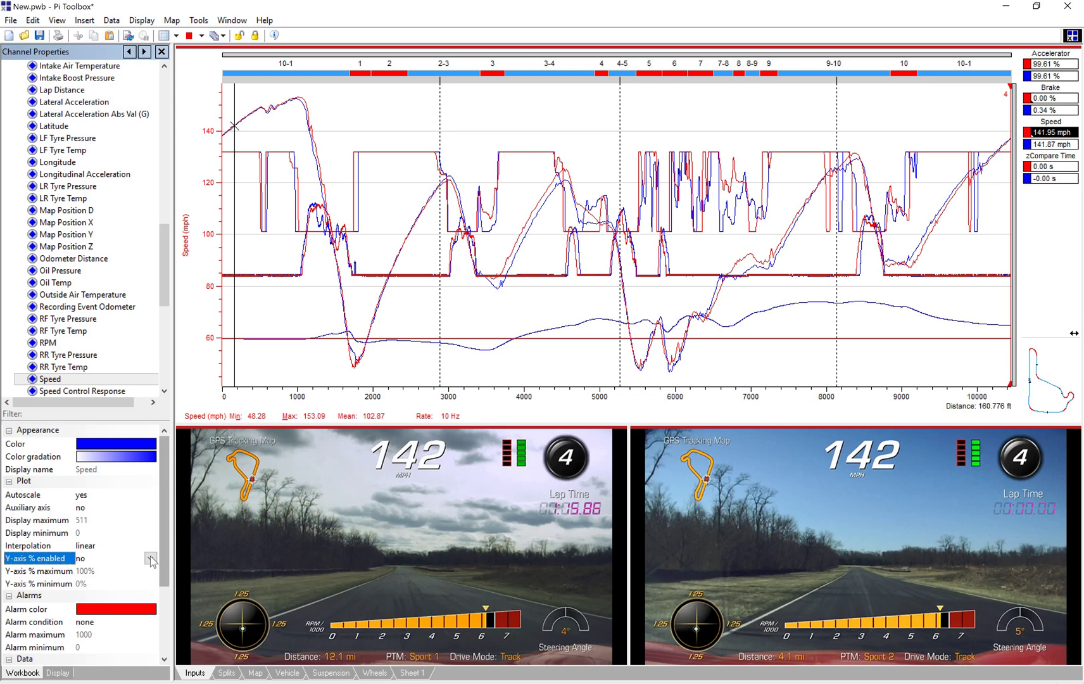
click(150, 558)
click(116, 581)
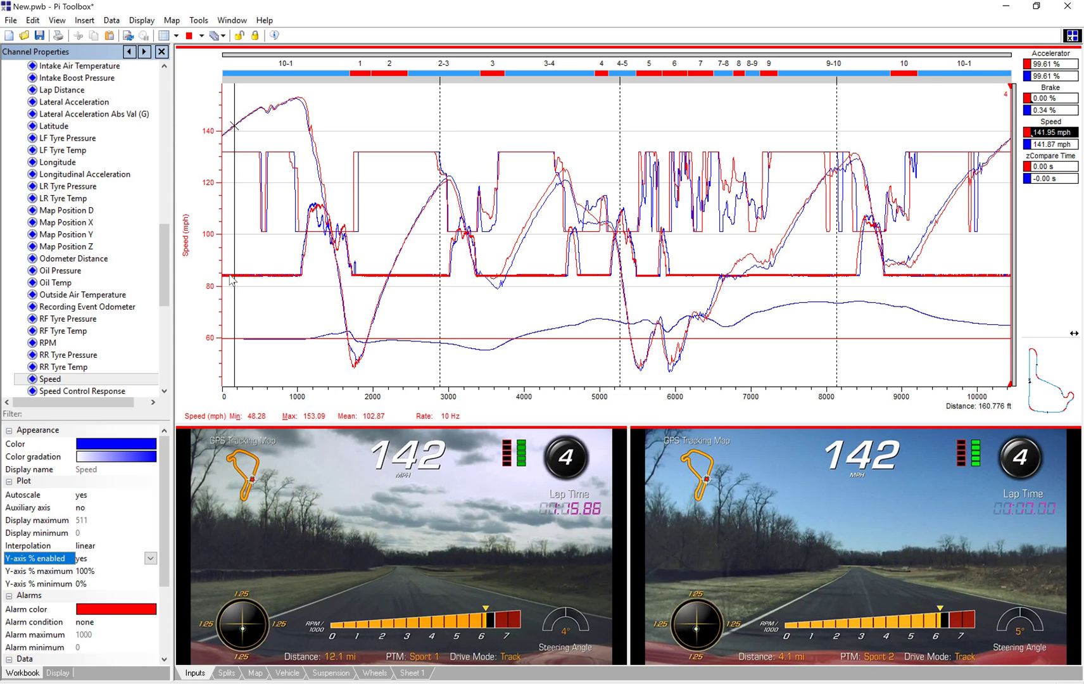
mouse_move(204, 123)
mouse_down()
mouse_move(195, 353)
mouse_move(218, 116)
mouse_up()
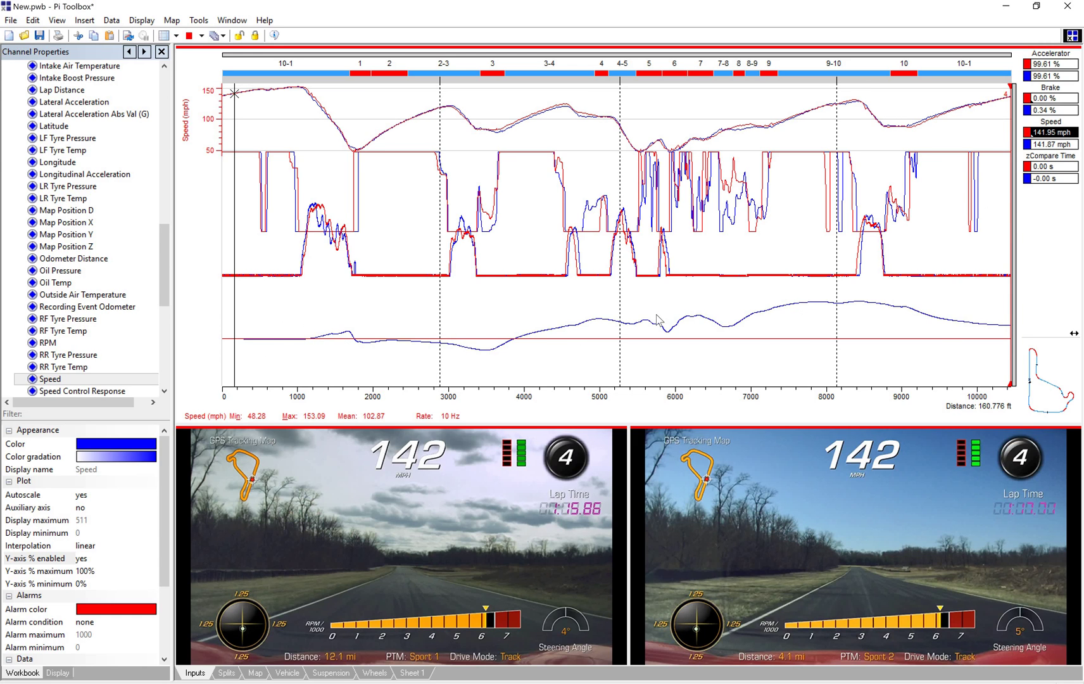
click(1052, 167)
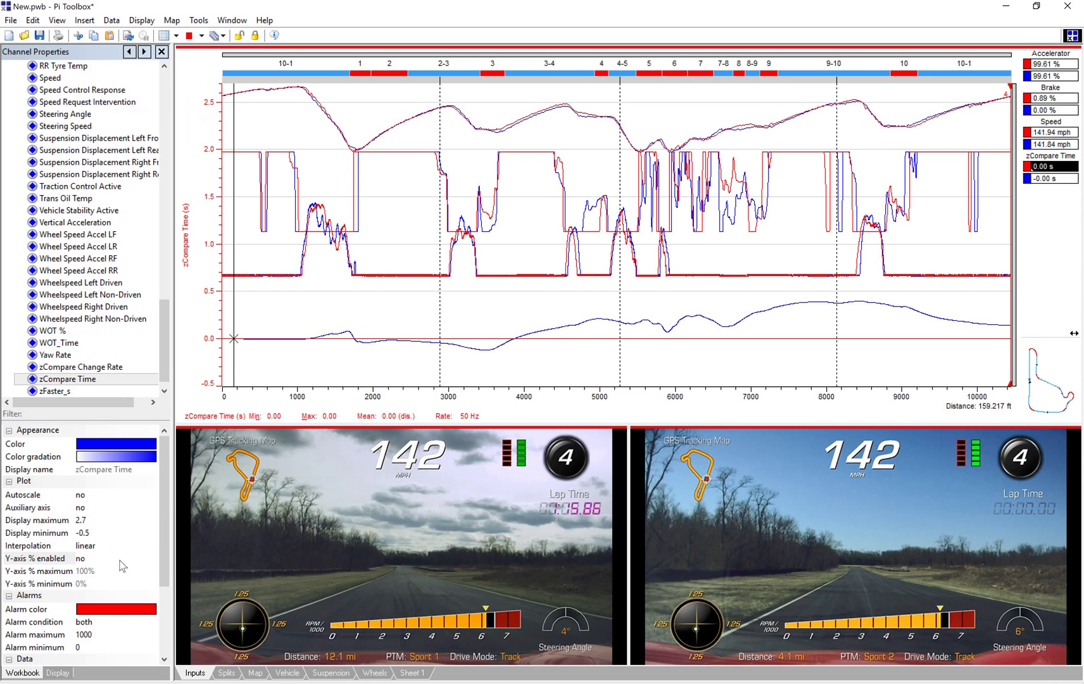
Step: Turn on zCompare Time's percentage y-axis and squeeze its trace into a 0–2 band at the bottom
click(154, 560)
click(150, 558)
click(141, 581)
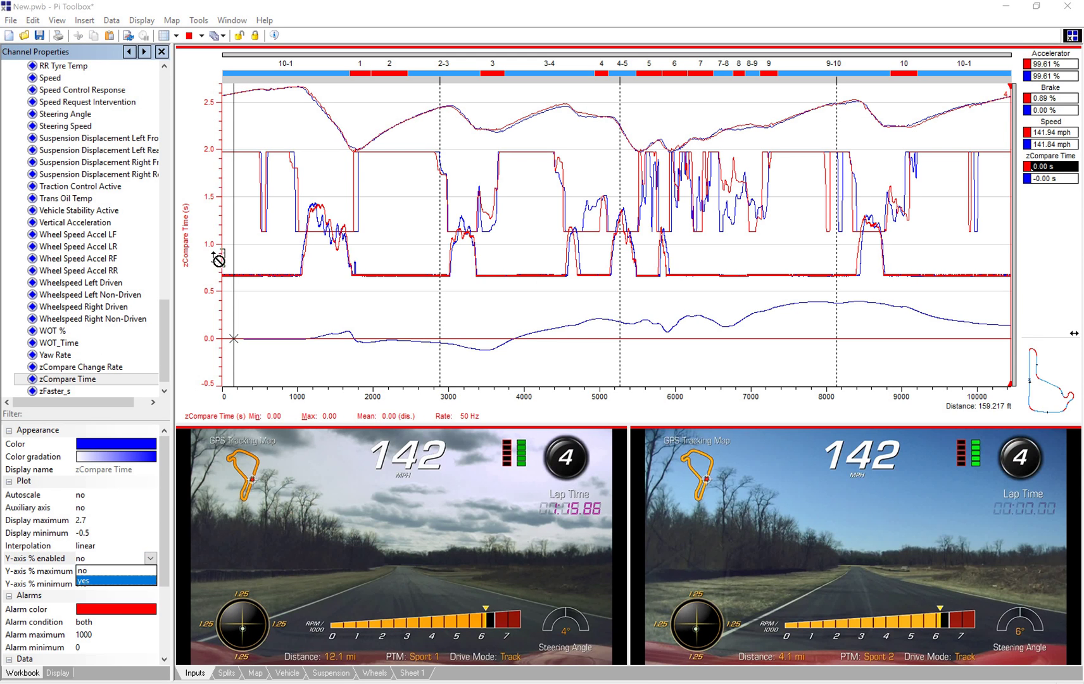
drag(210, 92, 207, 276)
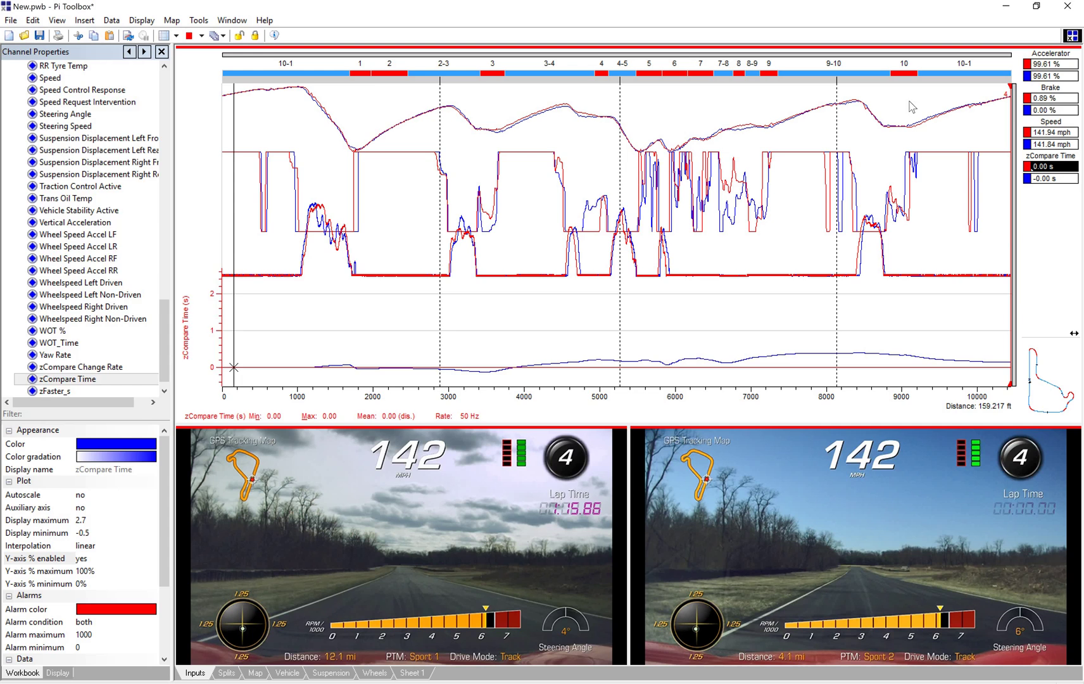
Step: Drag the Brake and Accelerator bands lower on the shared graph
click(346, 243)
drag(204, 293, 209, 333)
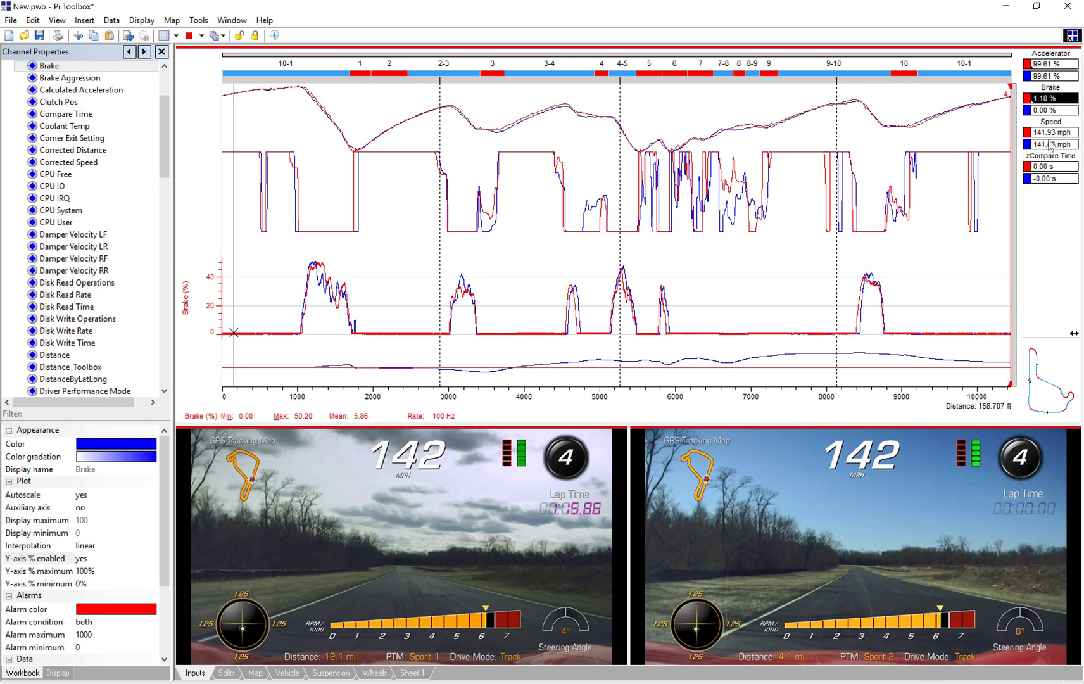
click(1051, 66)
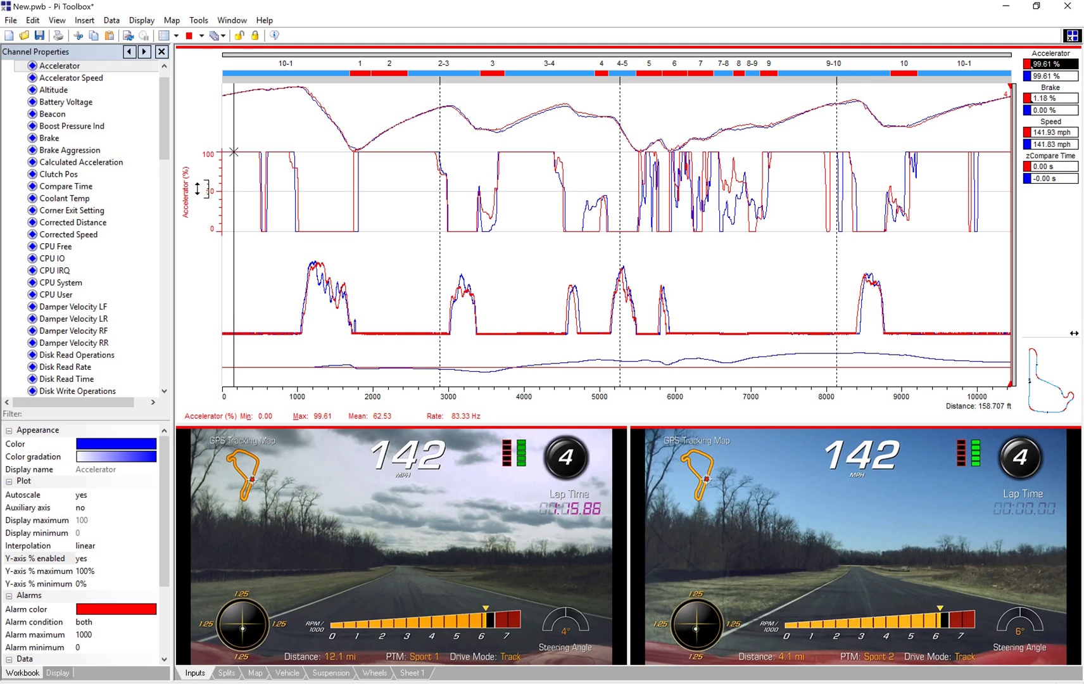
drag(197, 229, 197, 268)
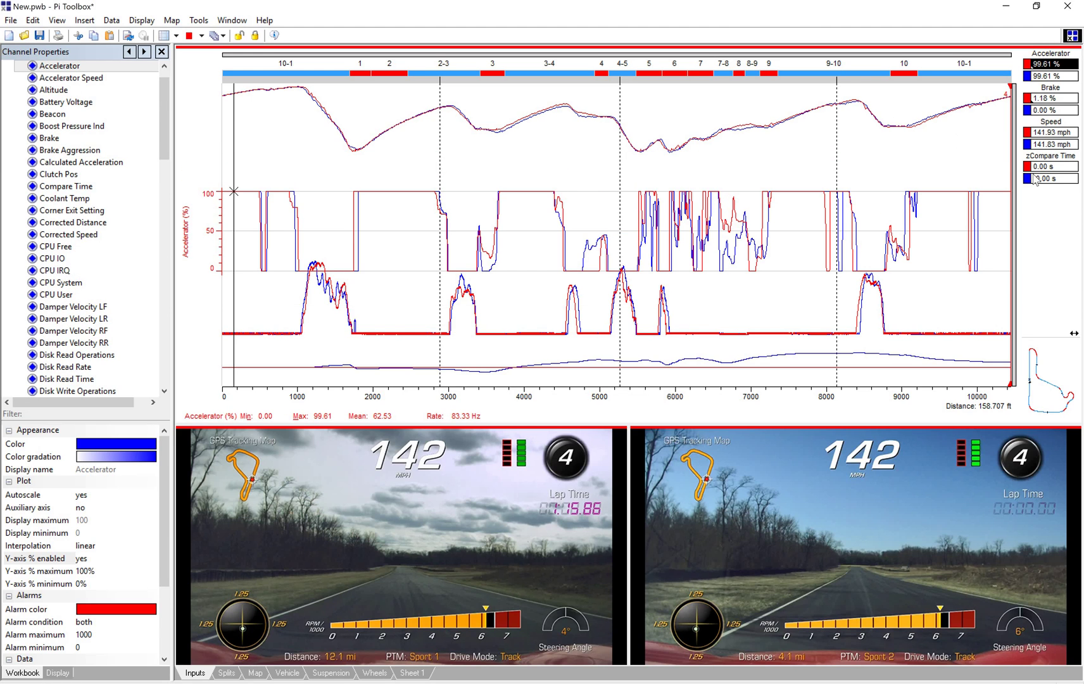
Step: Stretch the Speed band over the upper half and drop Accelerator beside the brake band
click(1047, 133)
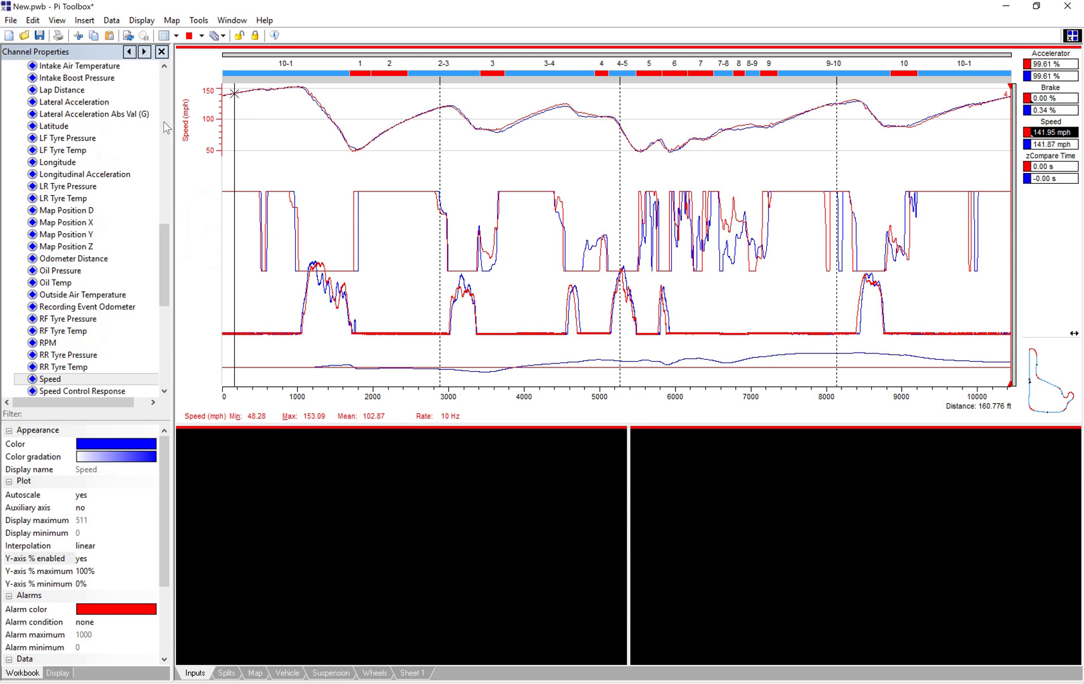
drag(220, 150, 214, 188)
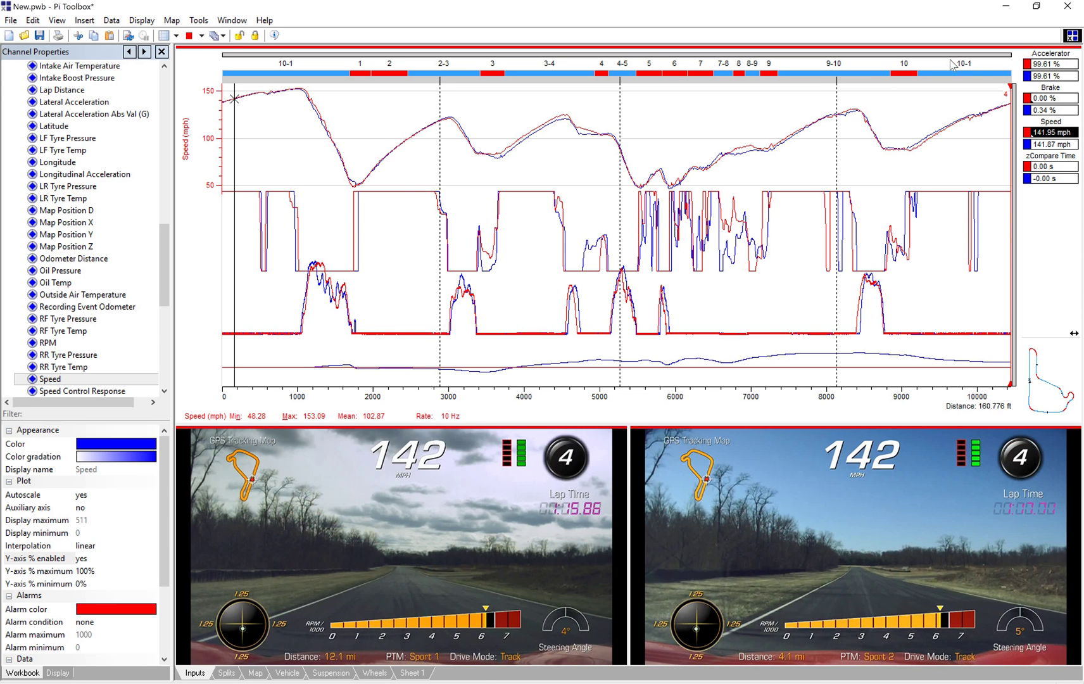
click(1044, 64)
drag(209, 293, 212, 328)
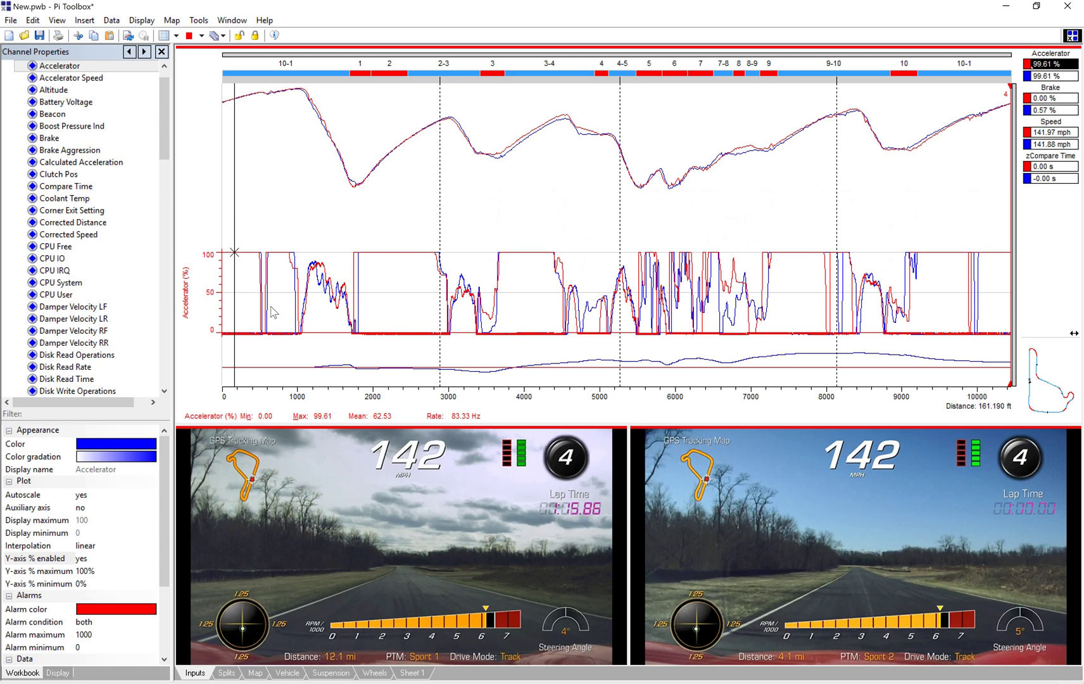